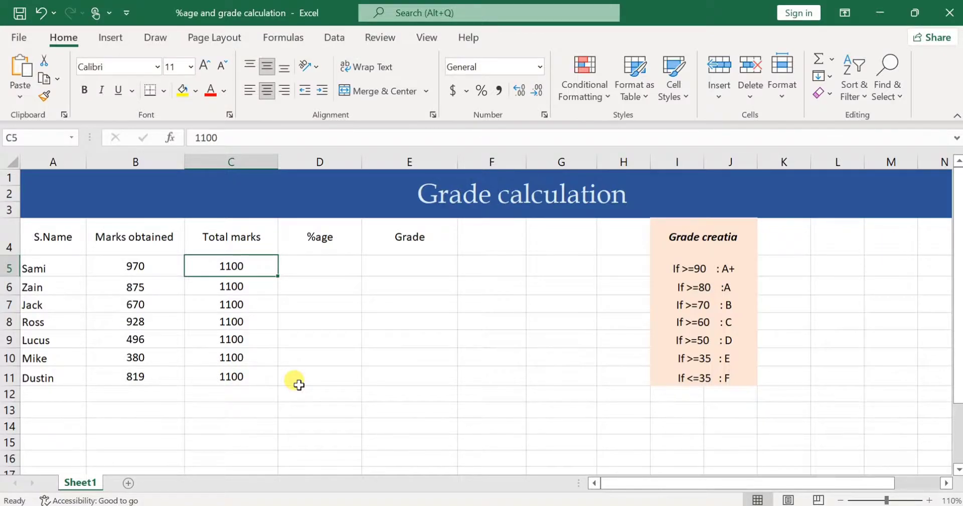
Calculate the first student's percentage in D5 with =(B5/C5)*100 and fill the formula down to D11.
click(301, 268)
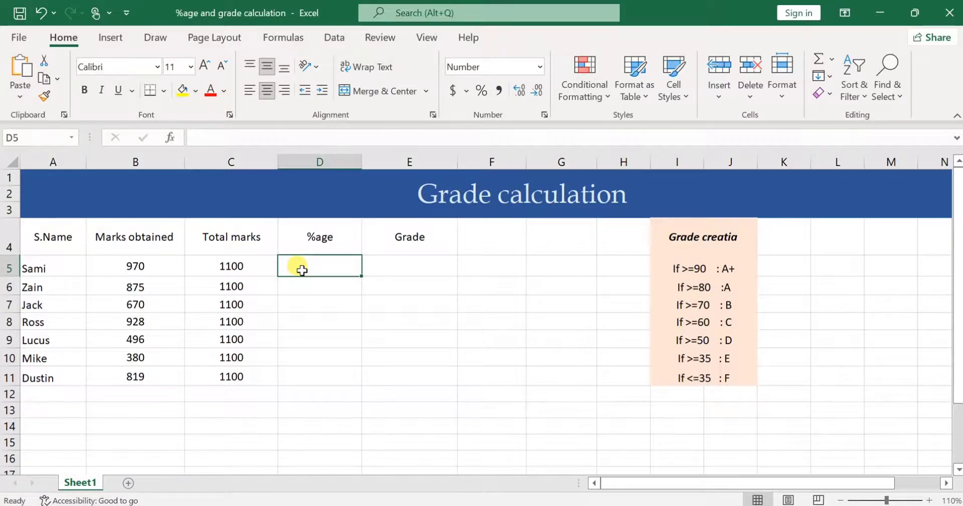
text(=()
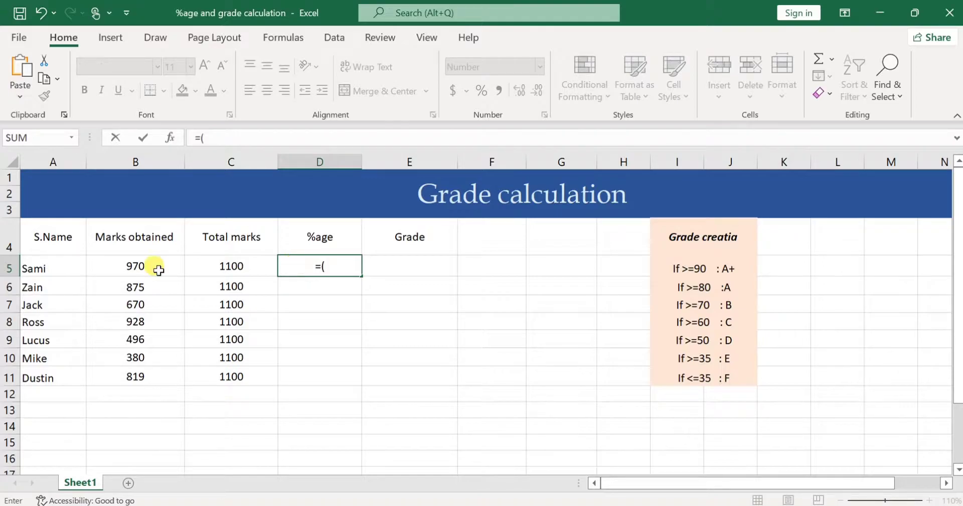
click(145, 266)
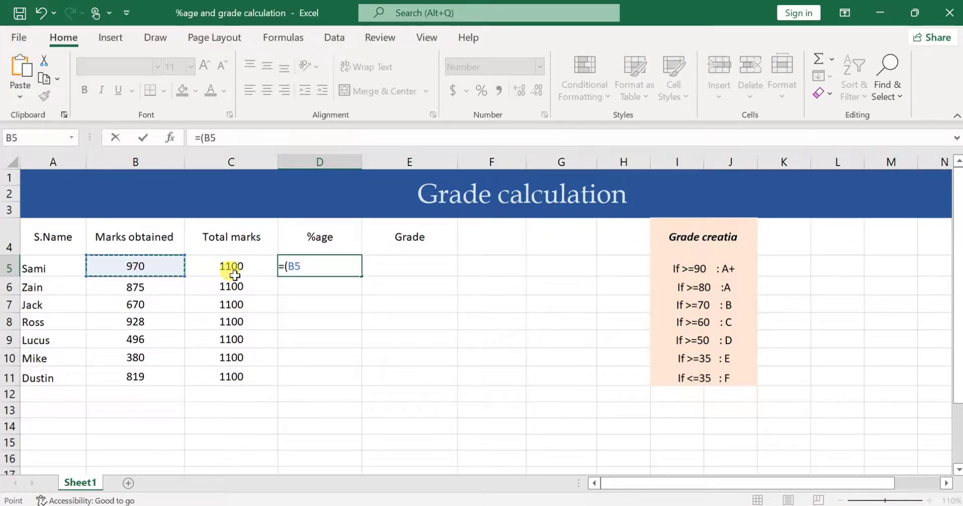
text(/)
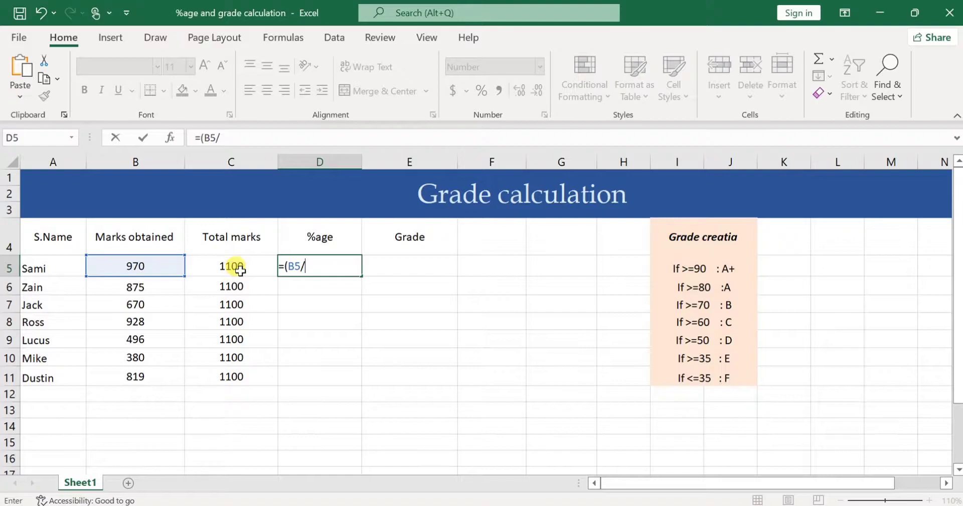
click(233, 274)
text())
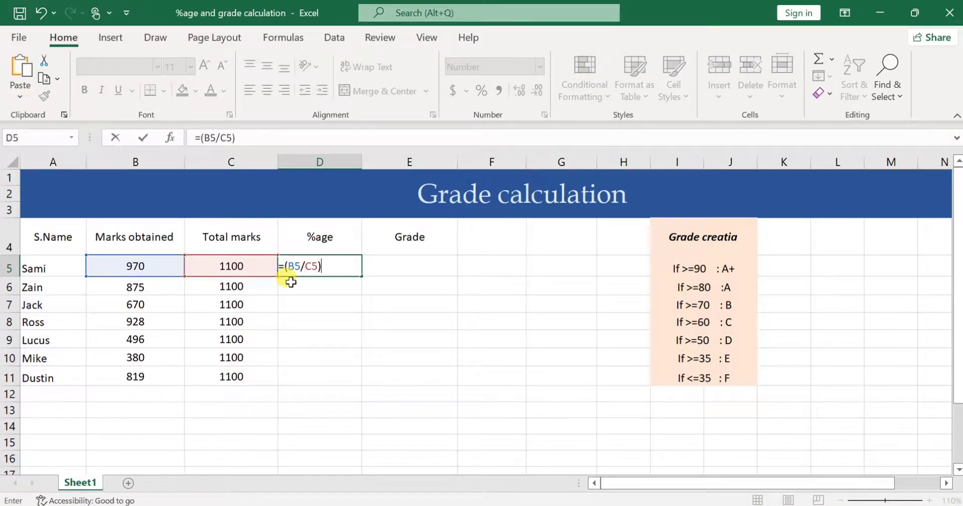
text(*100)
key(Return)
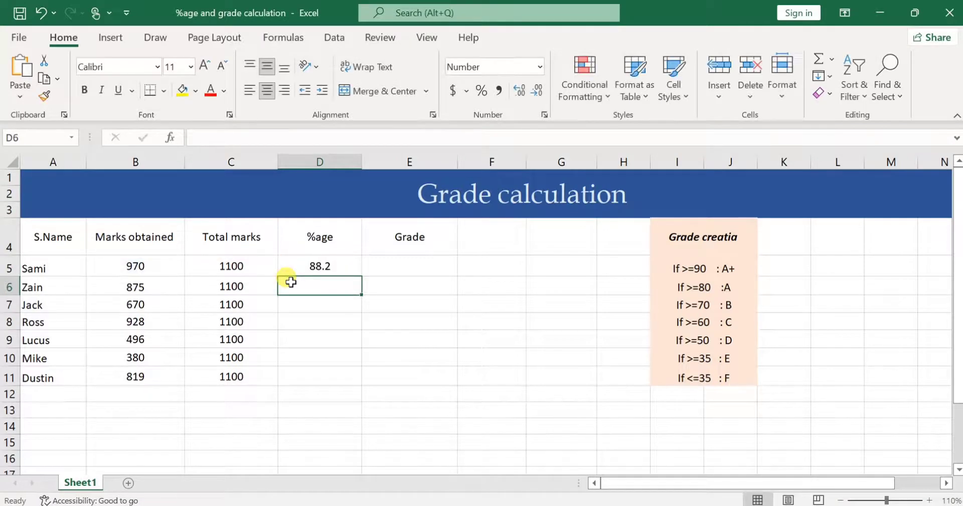
click(319, 264)
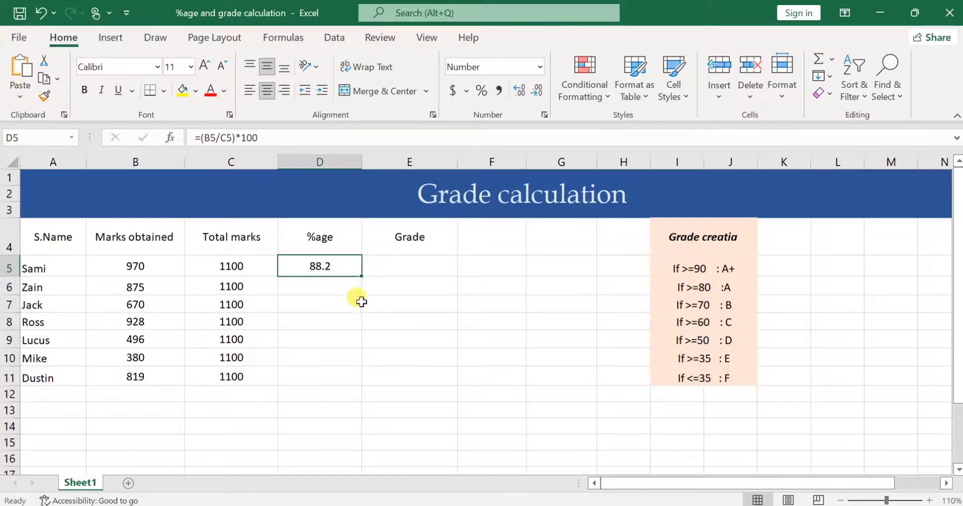
drag(360, 276, 362, 387)
Begin an IF formula in E5 that returns "A+" when D5>=90.
key(Right)
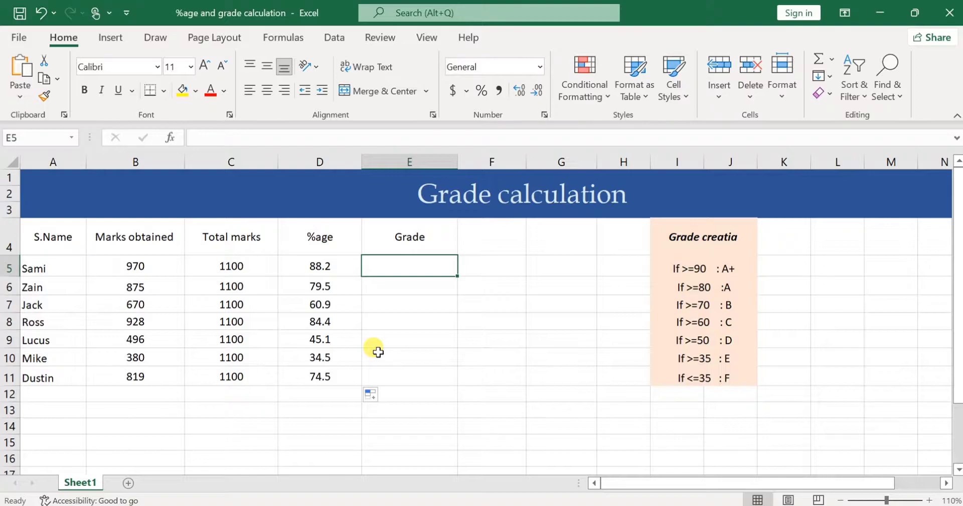
text(=)
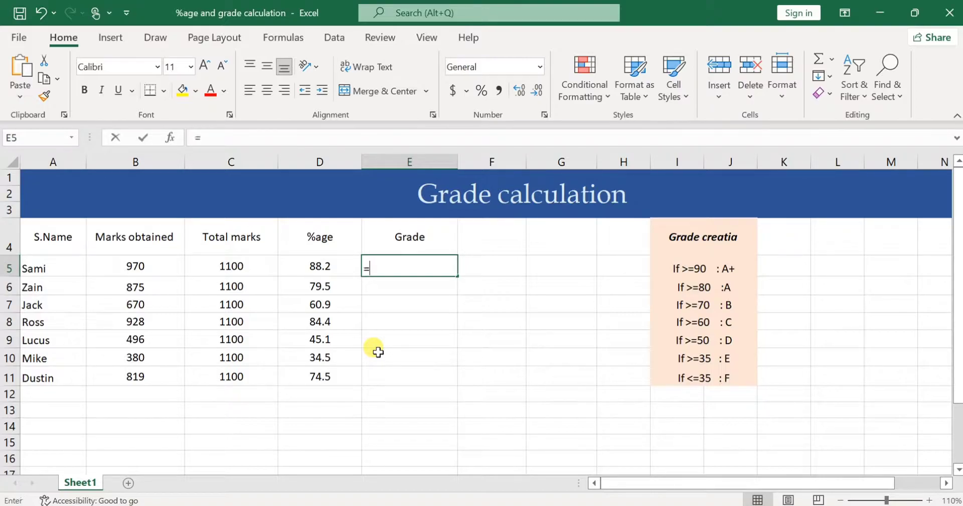
text(I)
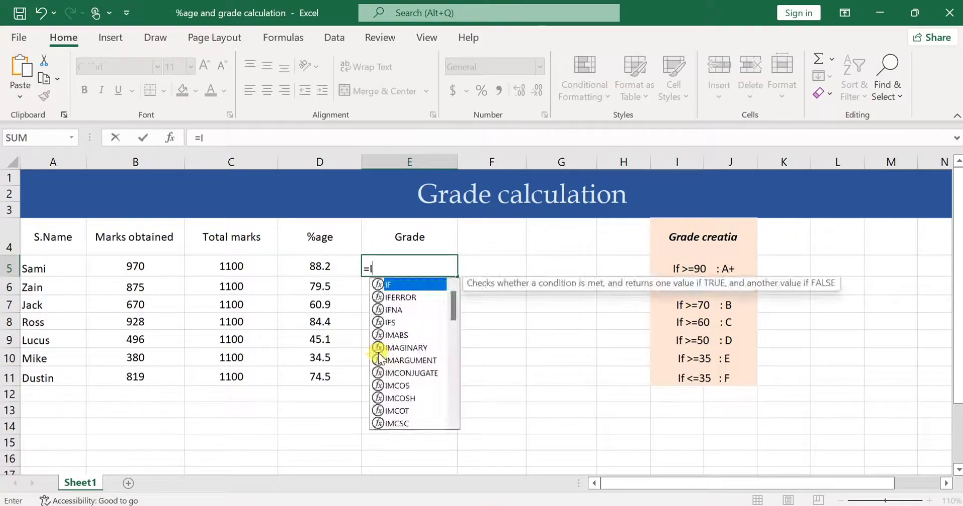
text(F()
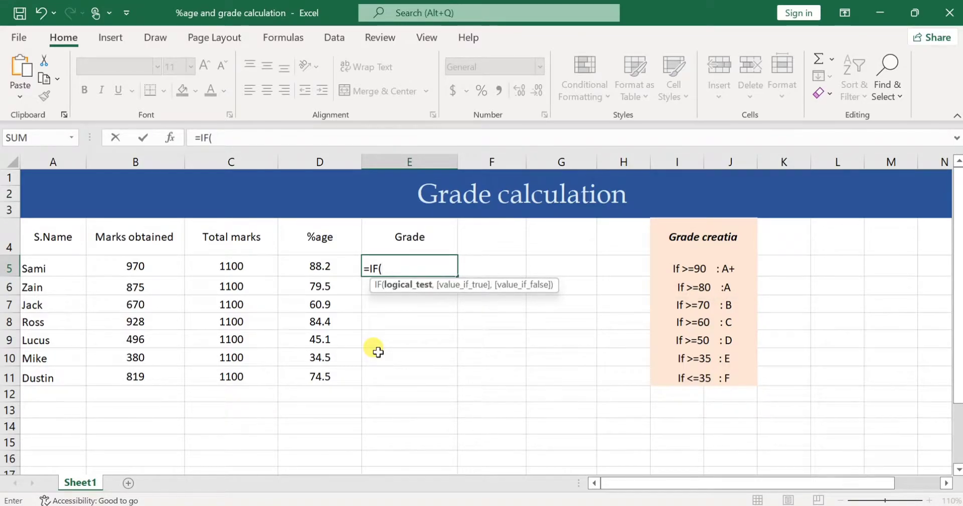
click(323, 263)
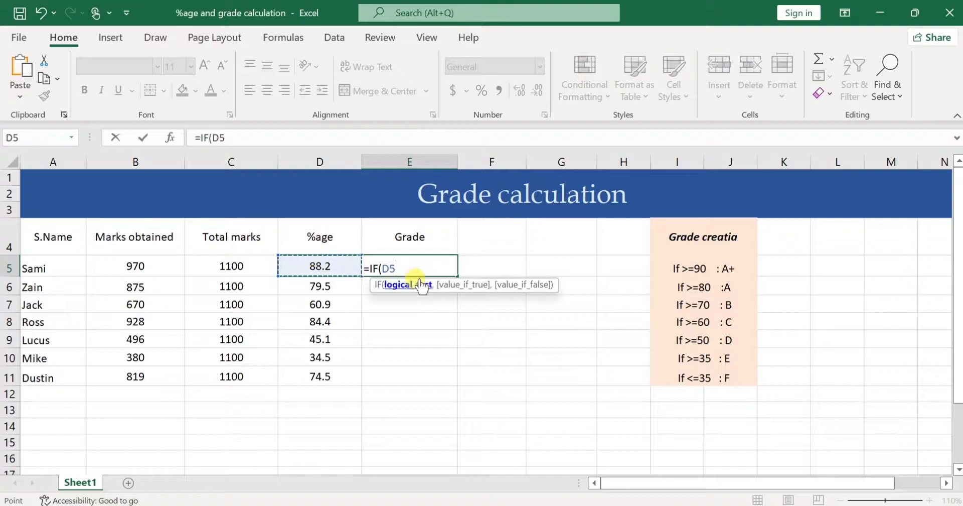
text(>=90)
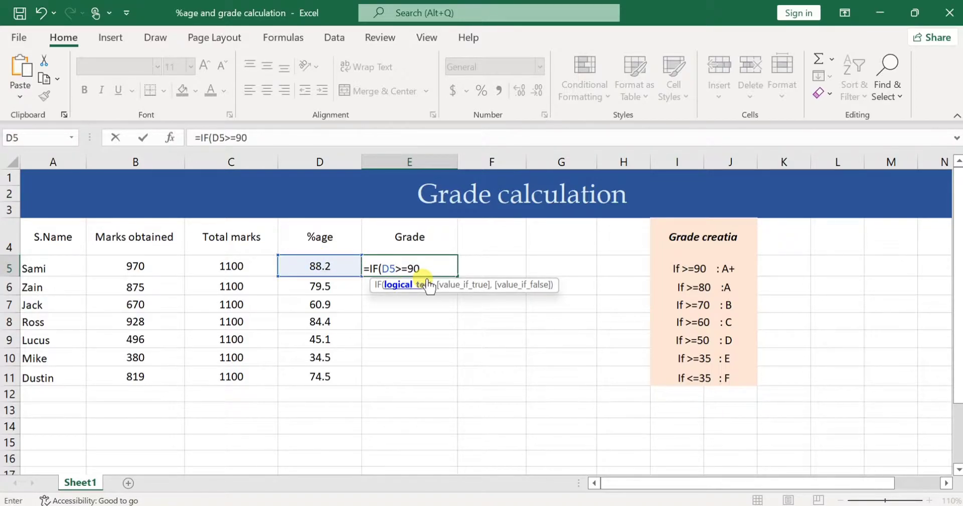
text(,)
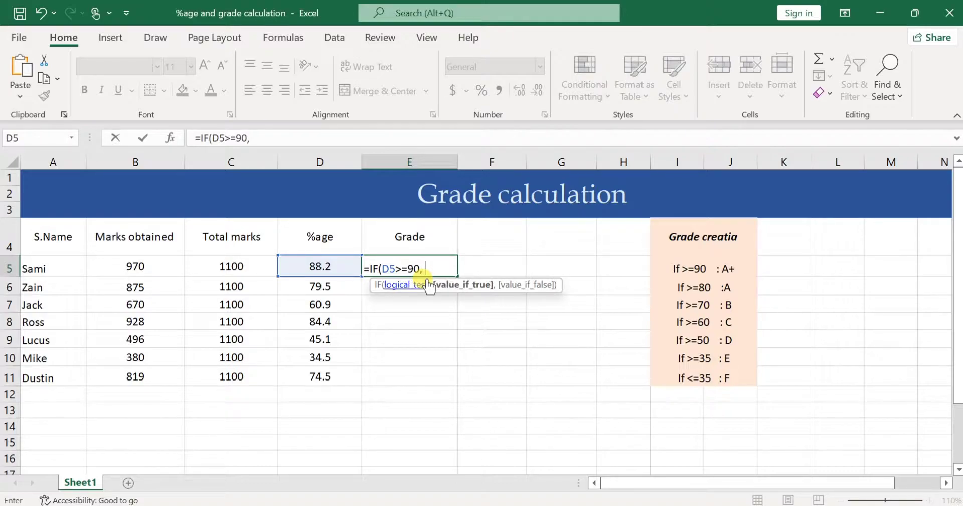
text( ")
text(A+",)
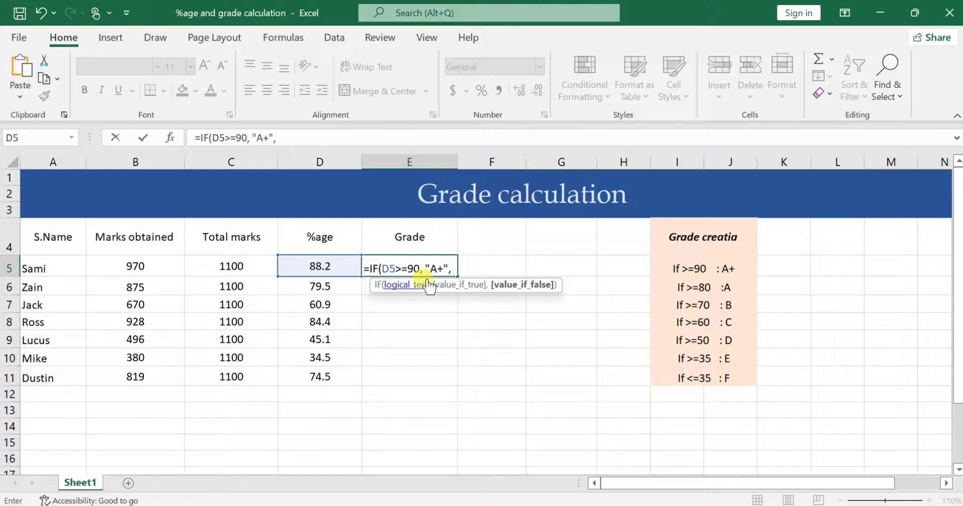
Nest a second IF in the E5 grade formula that returns "A" when D5>=80.
text( IF)
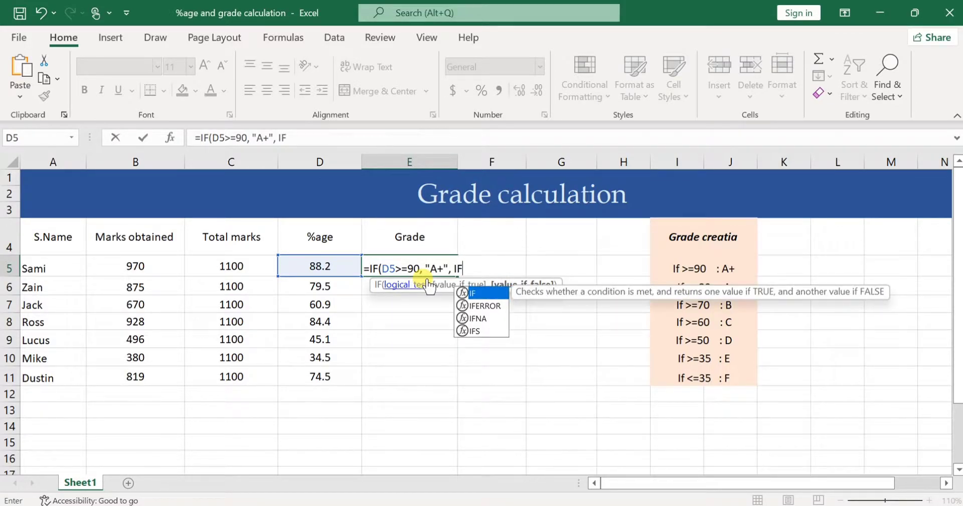
text(()
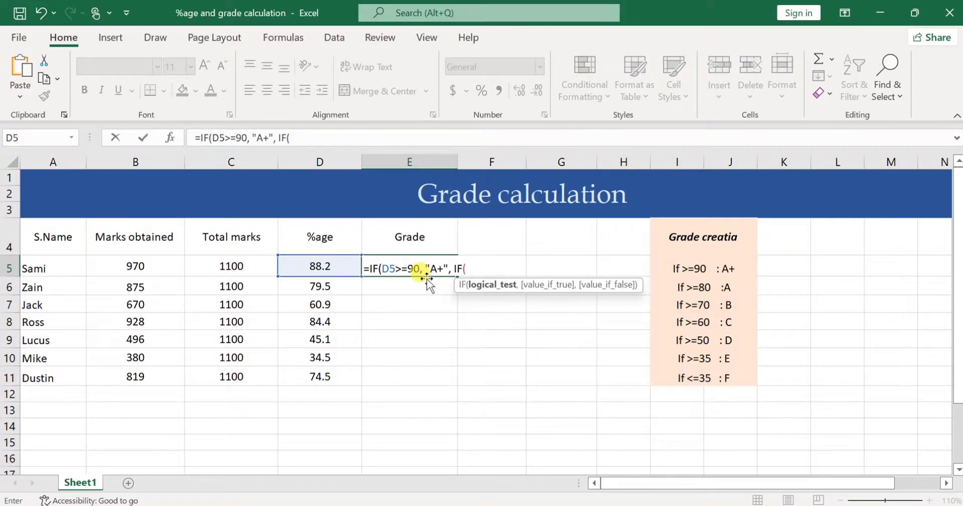
click(330, 264)
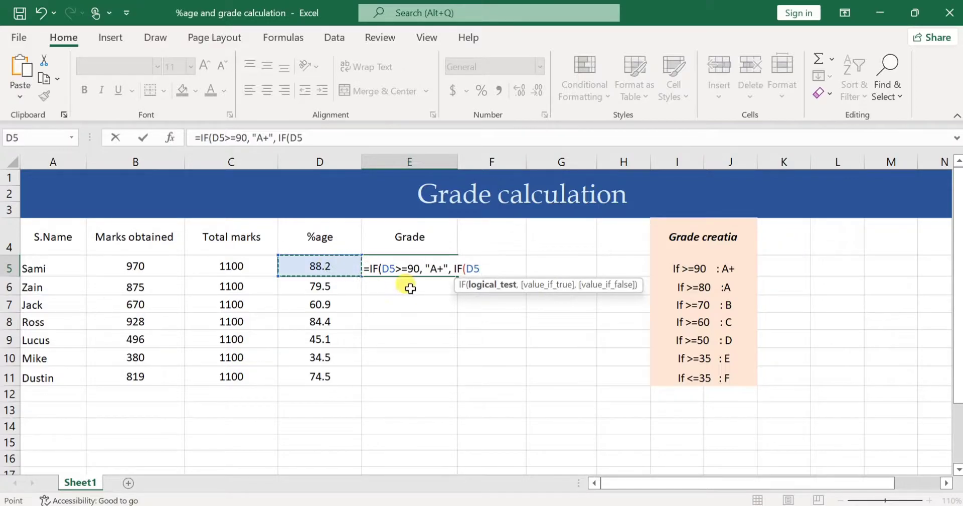
text(>=80)
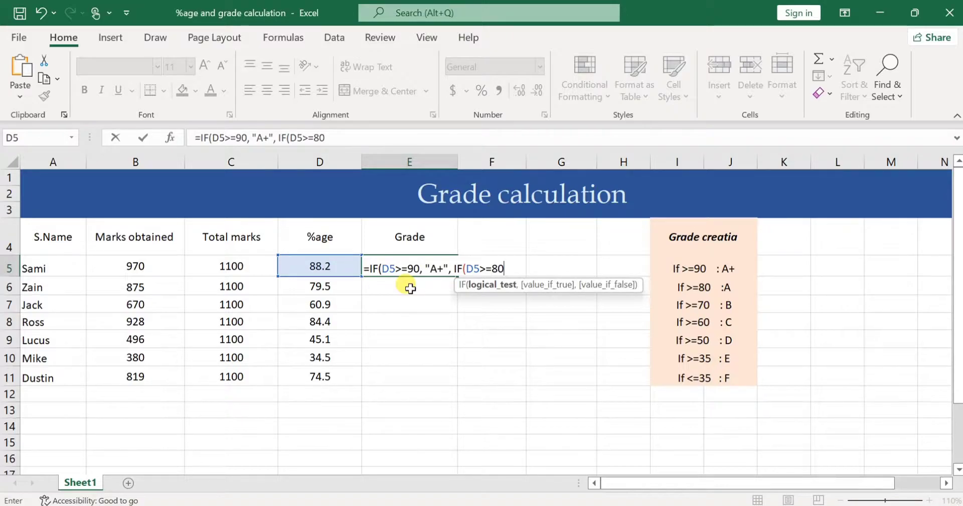
text(, ")
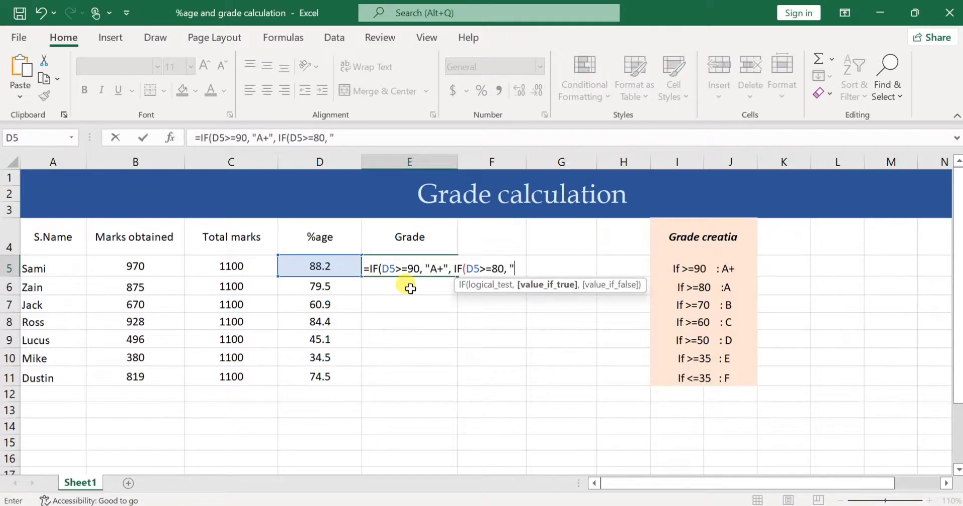
text(A",)
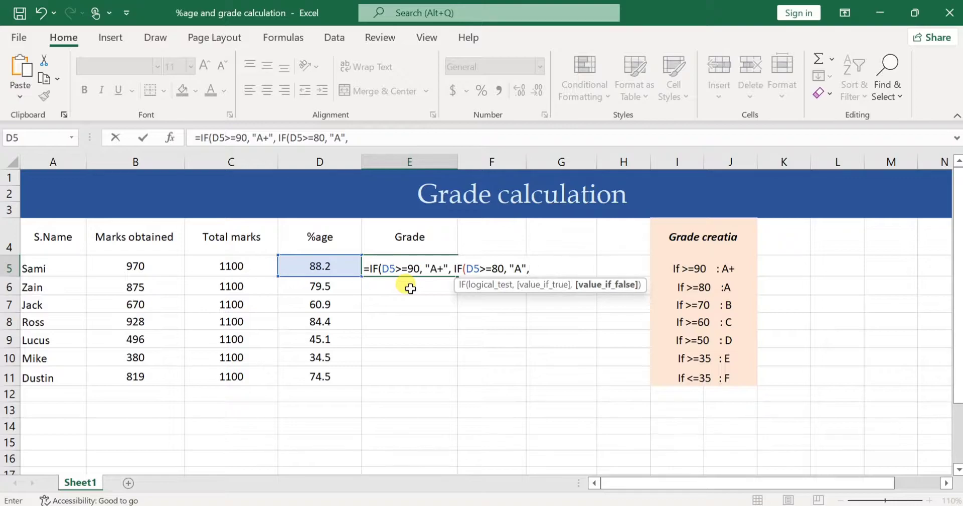
Extend the E5 formula with nested IFs returning "B" for D5>=70, "C" for D5>=60, "D" for D5>=50 and "E" for D5>=33.
text( IF()
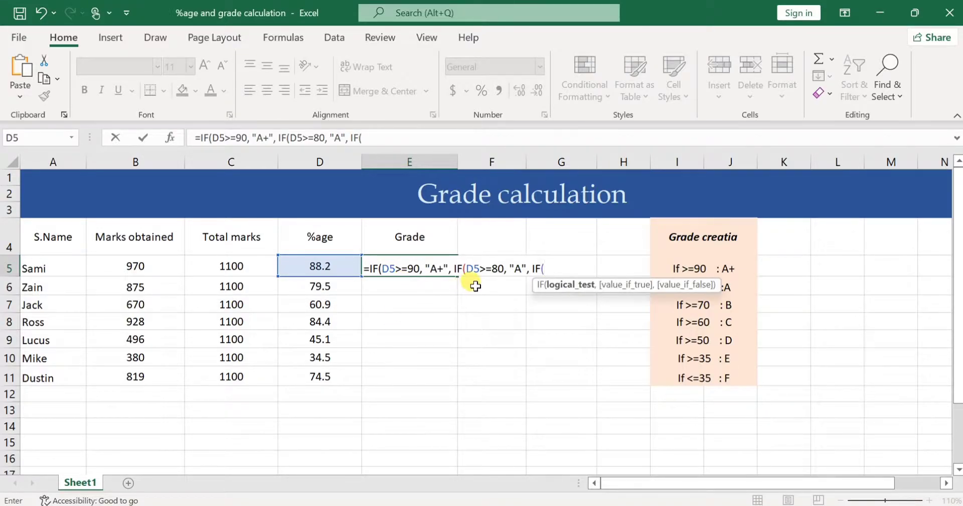
click(319, 259)
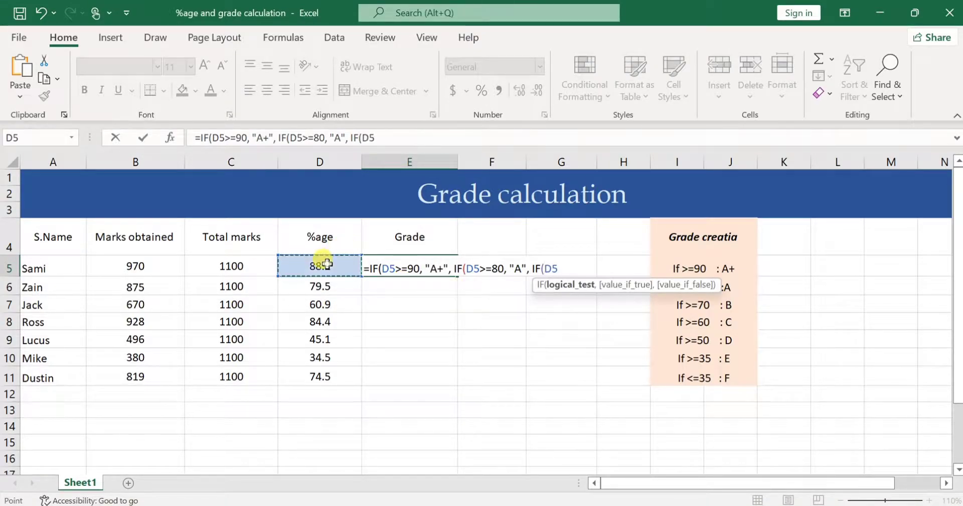
text(>=)
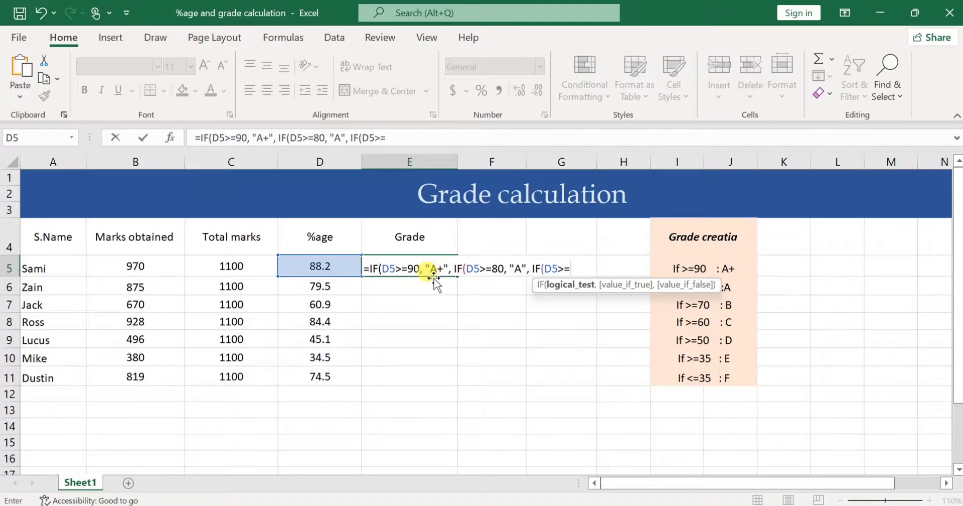
text(70,)
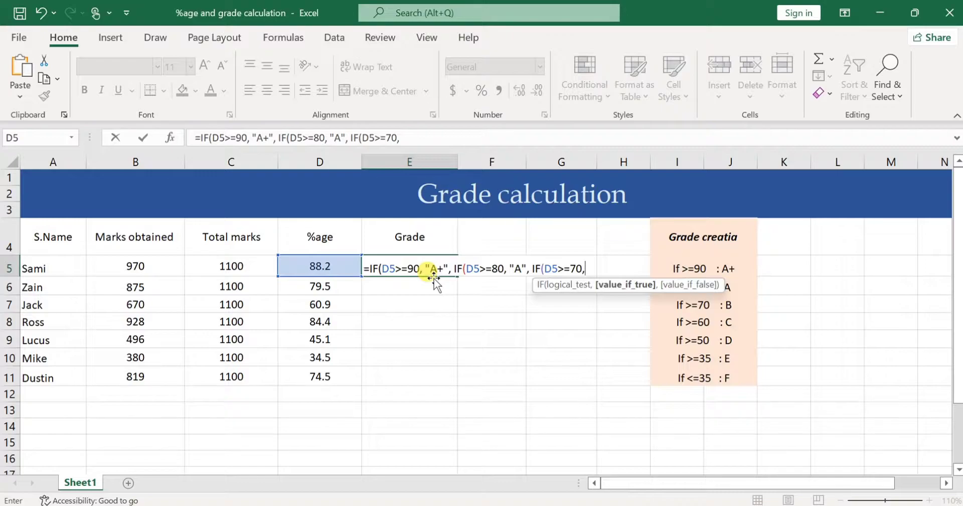
text( "B" ,)
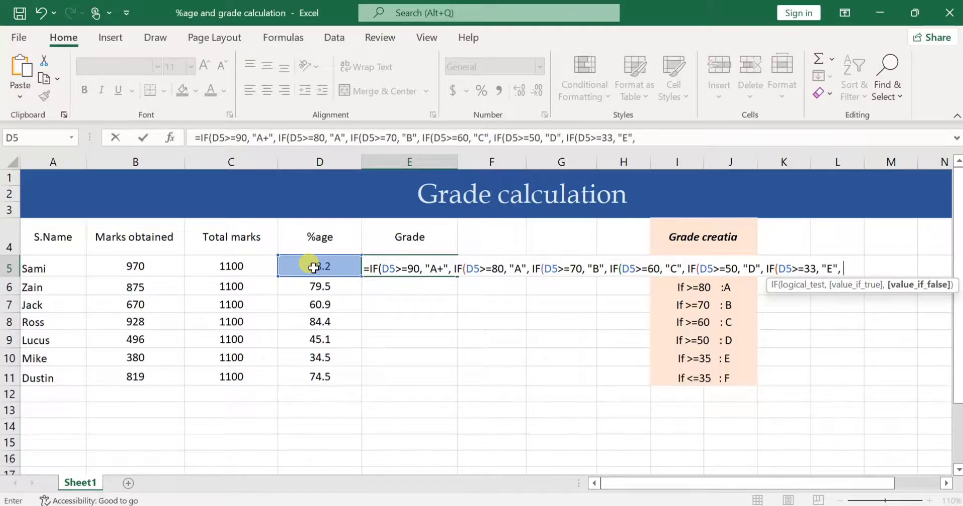
Complete the E5 grade formula with a final IF returning "F" when D5<=33, closing all seven parentheses, and reselect E5.
text(IF)
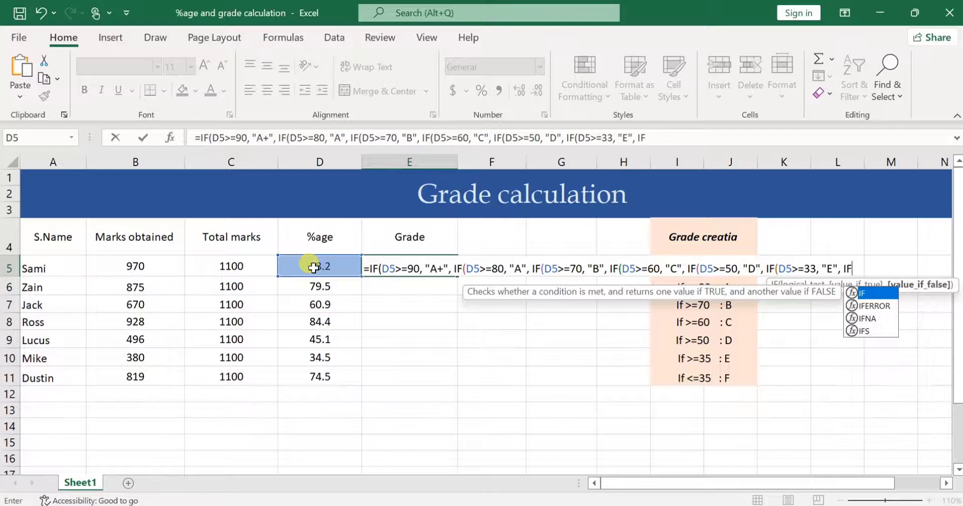
text(()
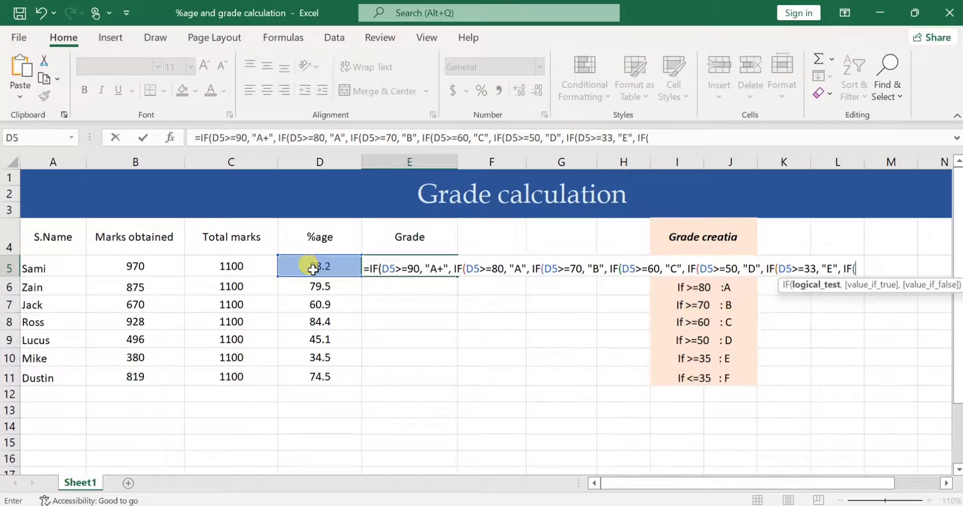
click(319, 269)
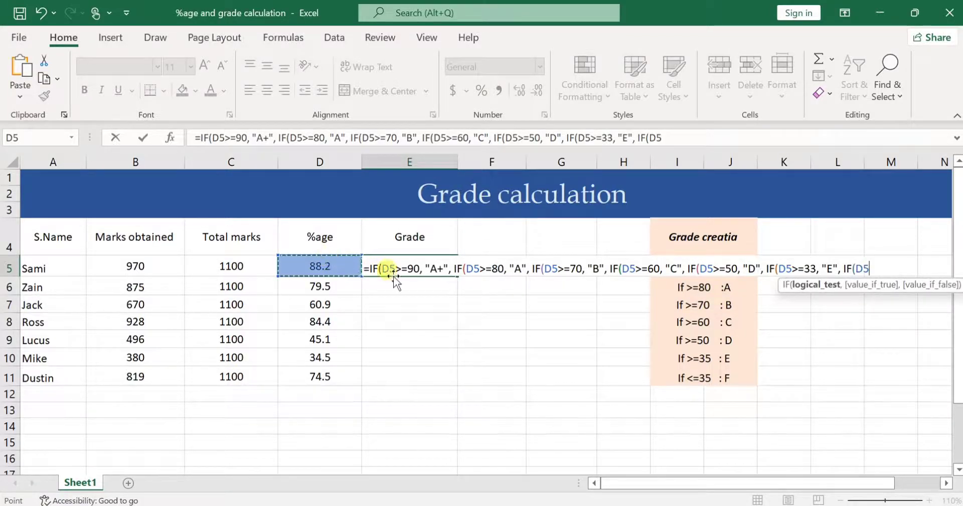
text(<)
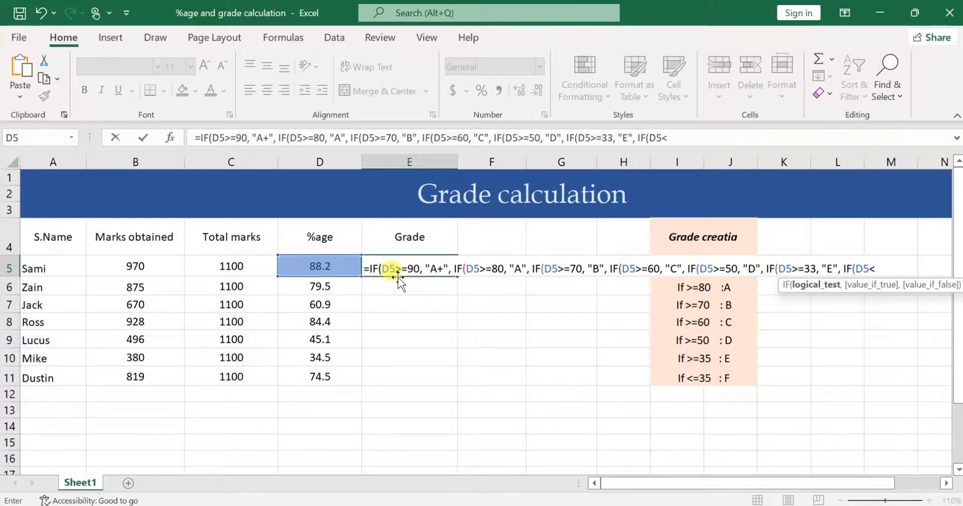
text(=33)
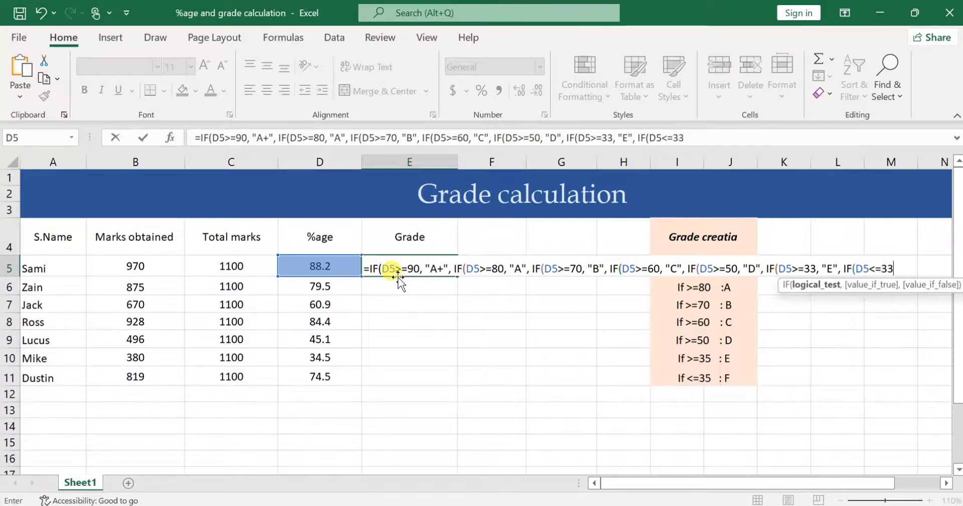
text(,")
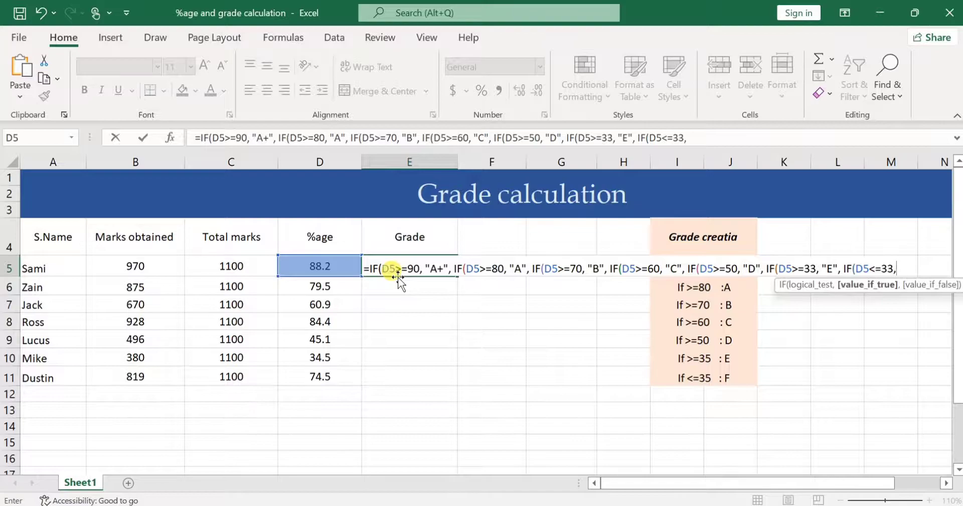
text(F" ,))))))))
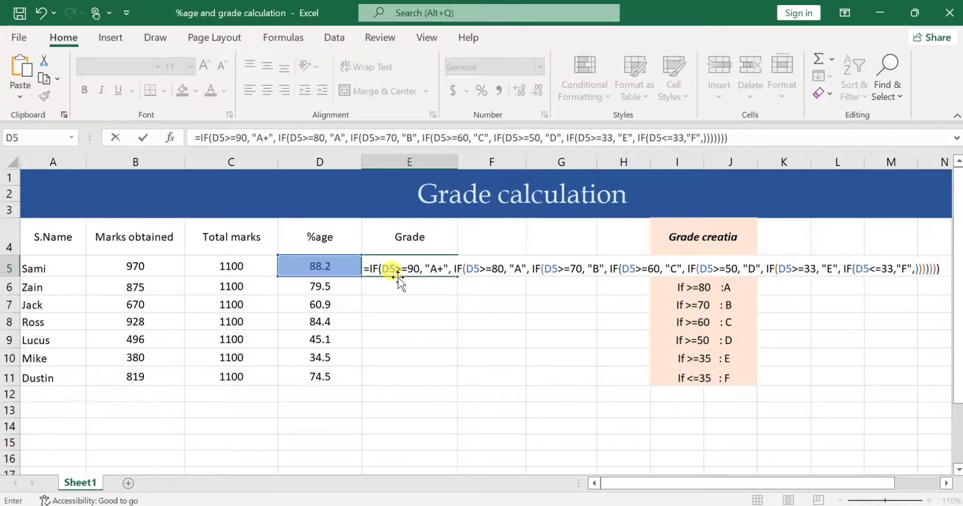
key(Return)
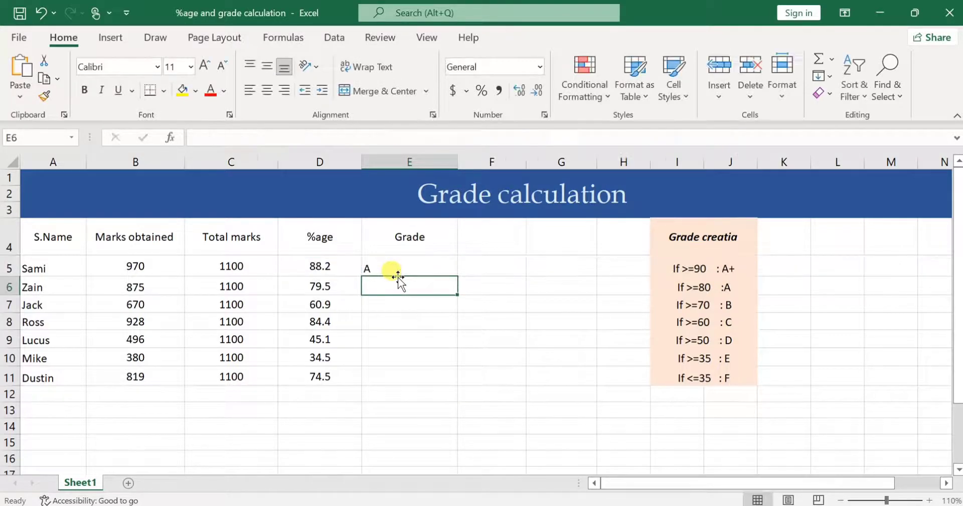
click(387, 269)
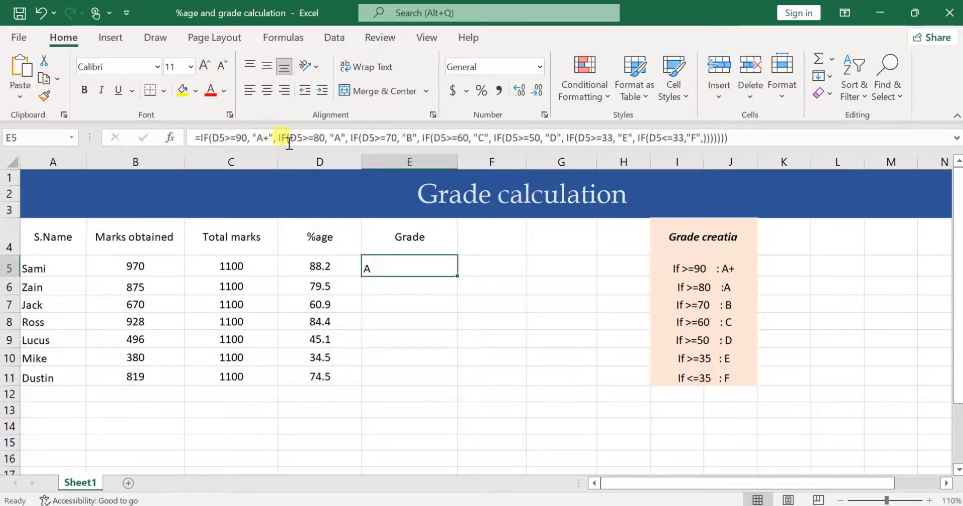
Center the grade in E5 horizontally and vertically, and fill its formula down through E11.
click(269, 95)
click(269, 65)
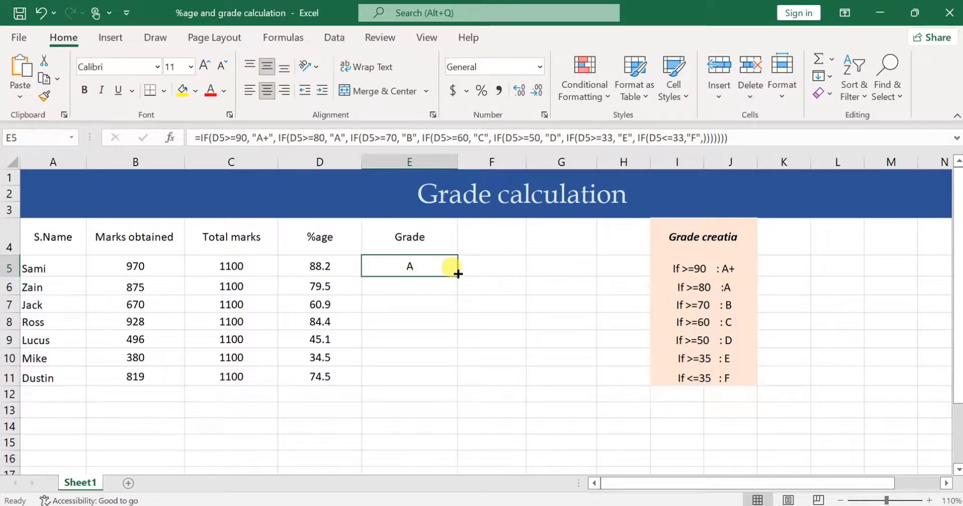
drag(458, 274, 459, 386)
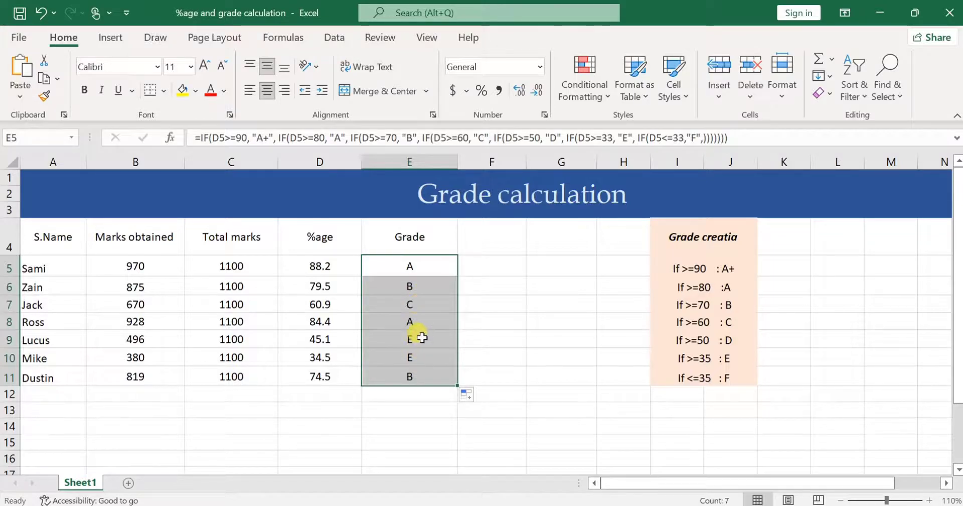
click(421, 342)
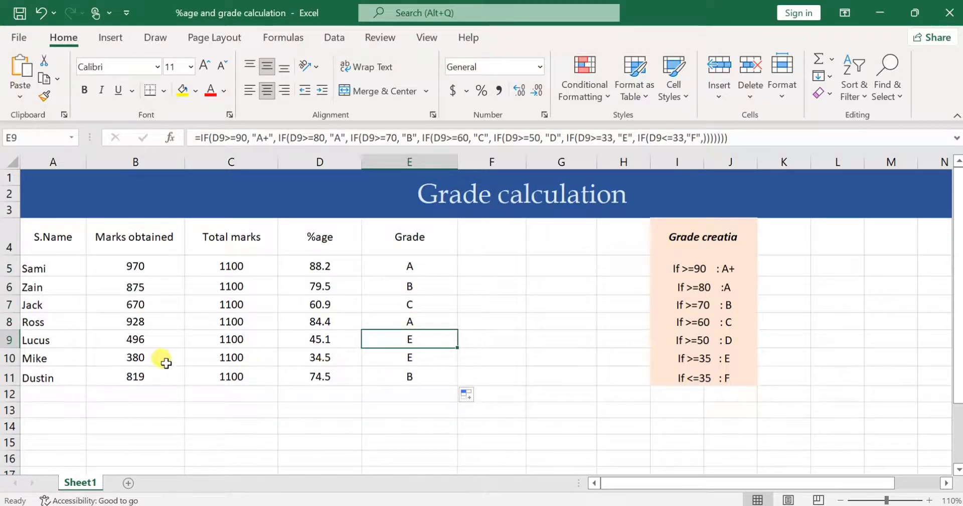
Test the grade formula by changing the marks obtained in B10 to 350 and in B6 to 1050.
click(147, 358)
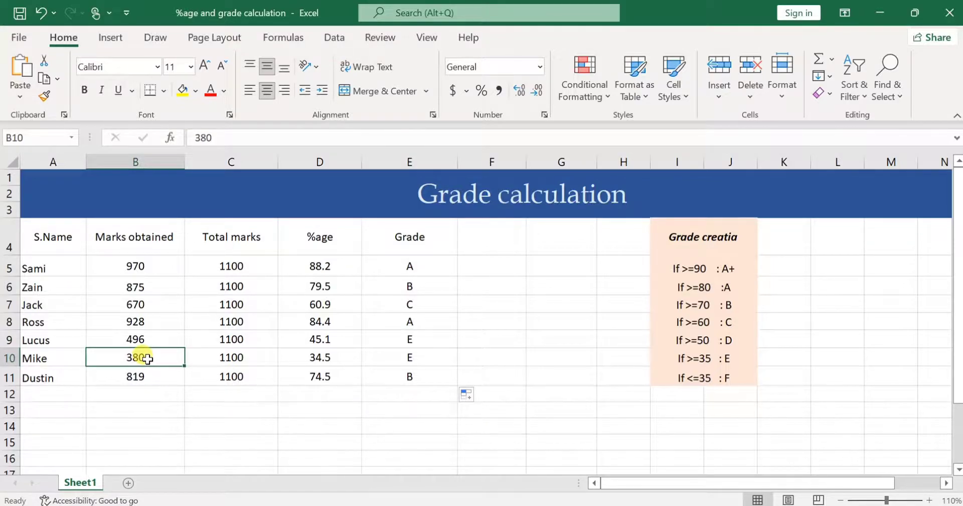
text(350)
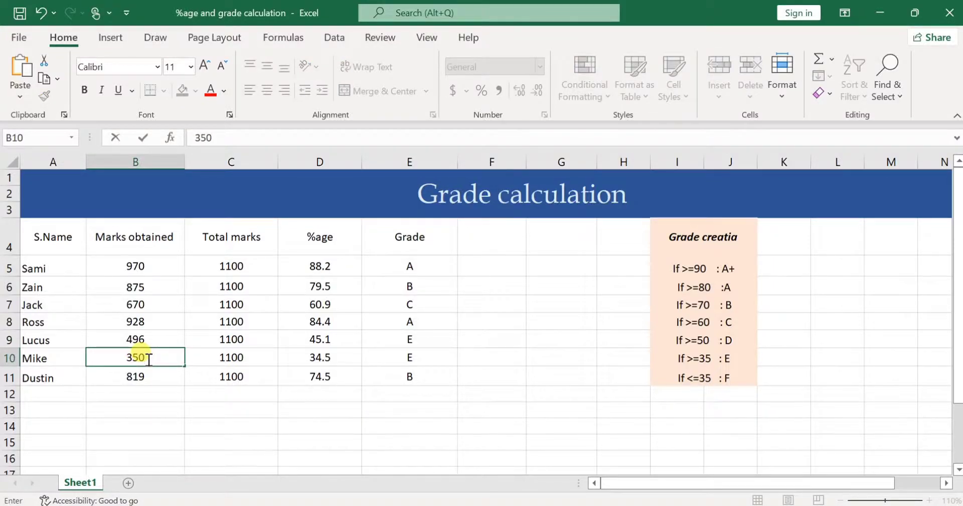
key(Return)
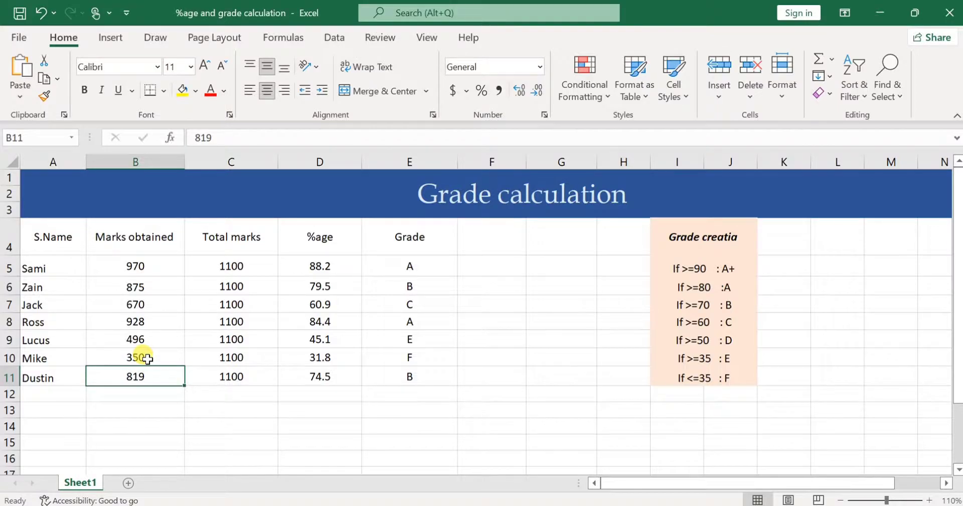
click(139, 290)
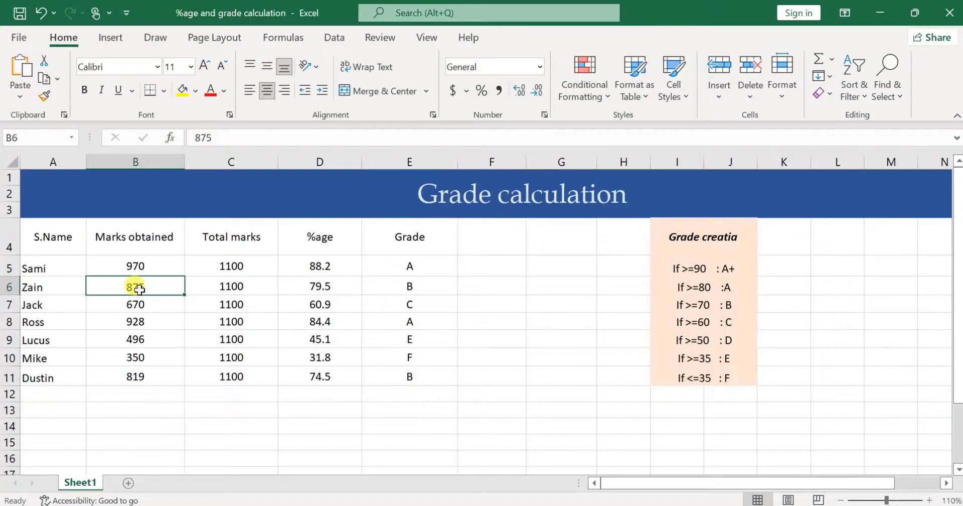
text(1050)
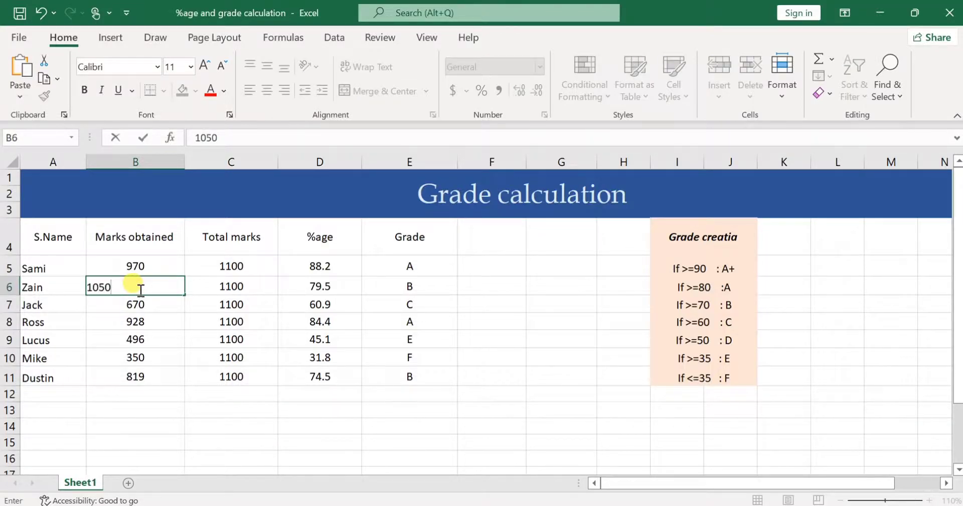
key(Return)
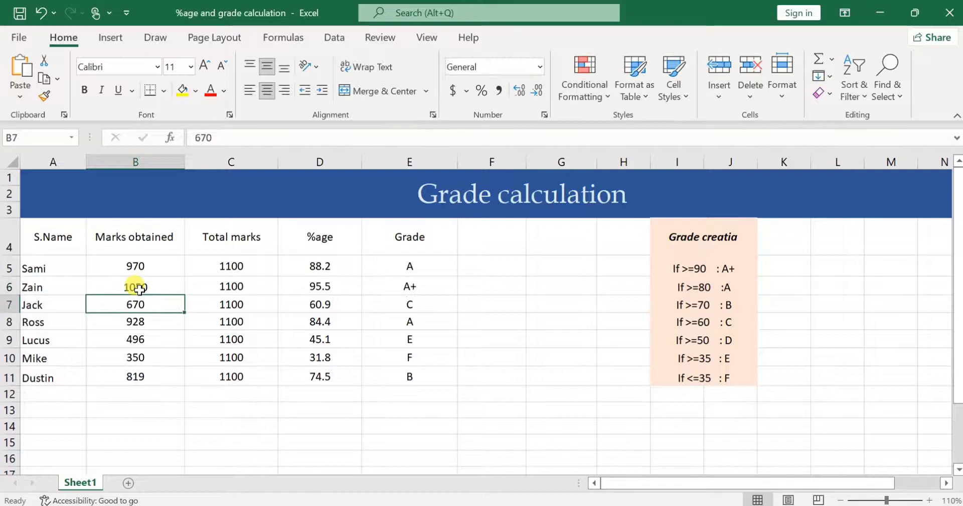